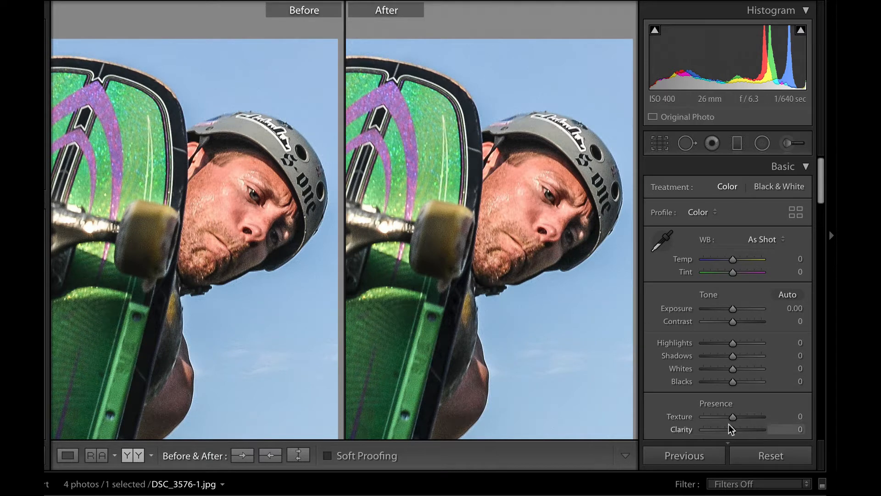
- On the skater photo, push Contrast and then Clarity to +100, returning each to about 0
scroll(711, 368, down, 3)
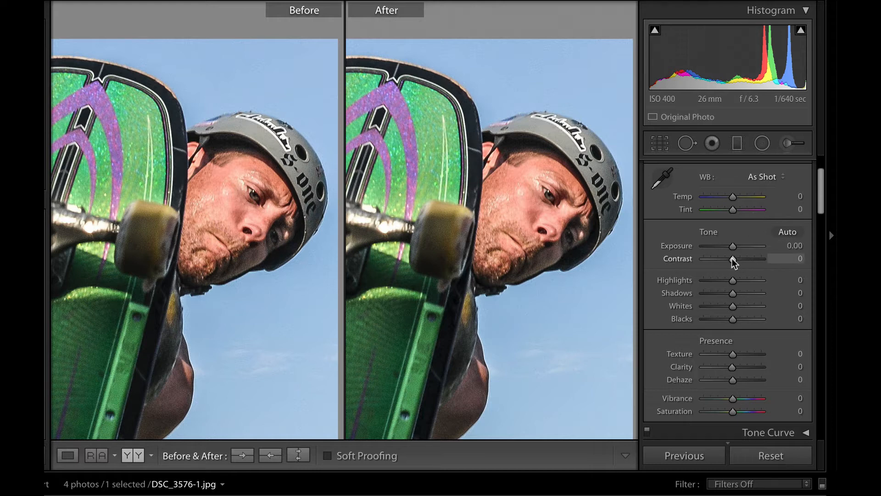
drag(733, 259, 761, 256)
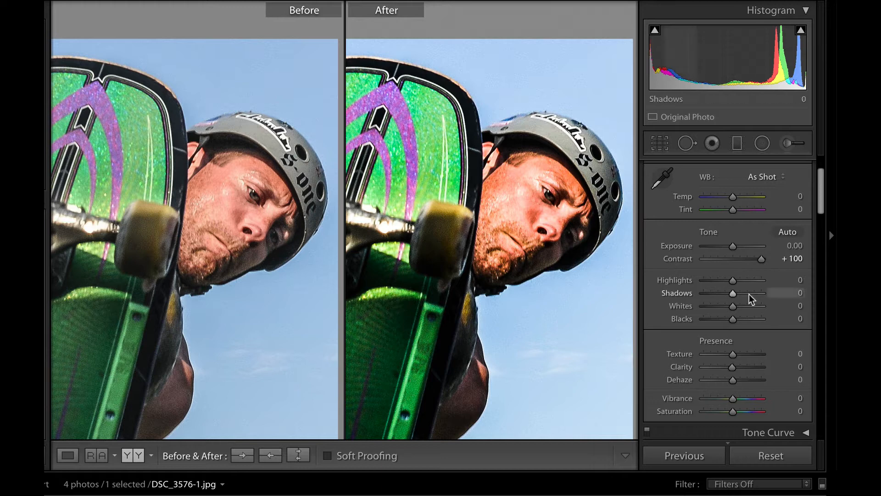
drag(762, 257, 733, 259)
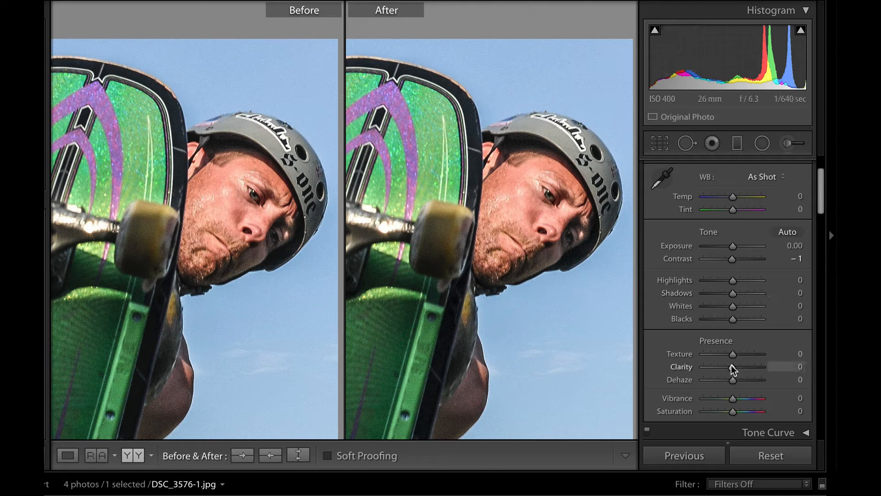
drag(731, 365, 778, 368)
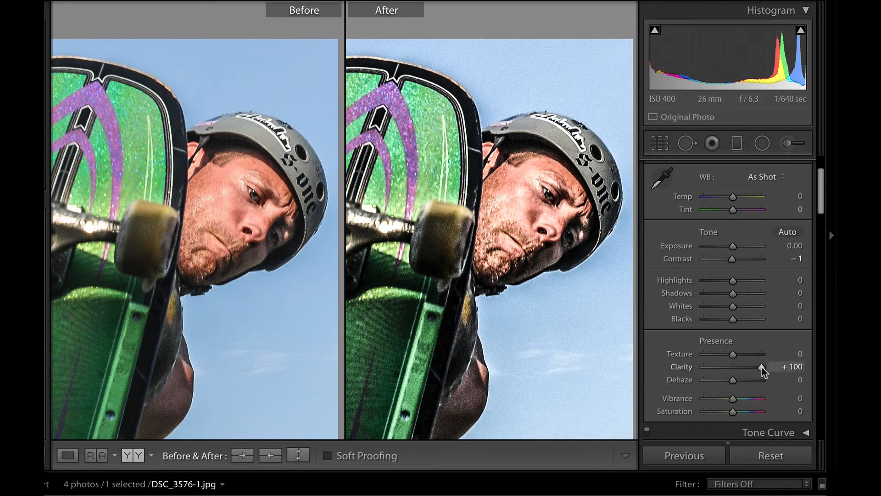
drag(760, 367, 734, 370)
- Preview Sharpening Amount at 150 on the skater, then reset it to 0 and return to Presence
scroll(733, 370, down, 1)
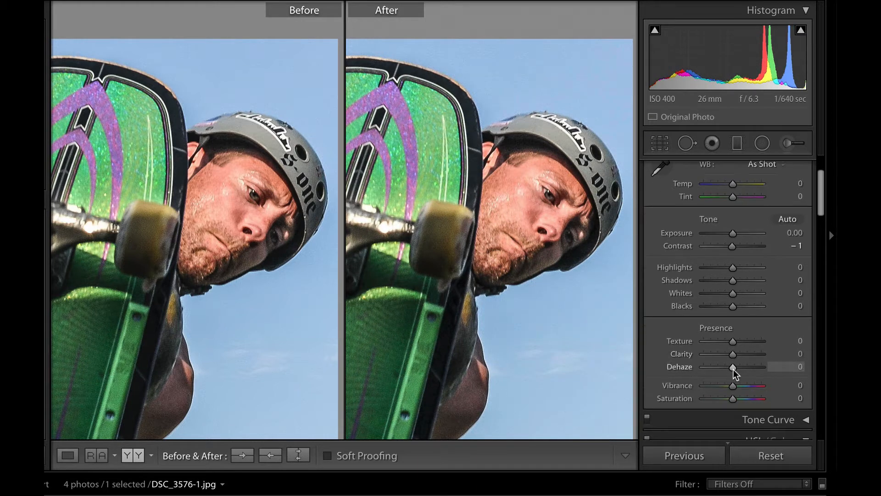
scroll(734, 370, down, 10)
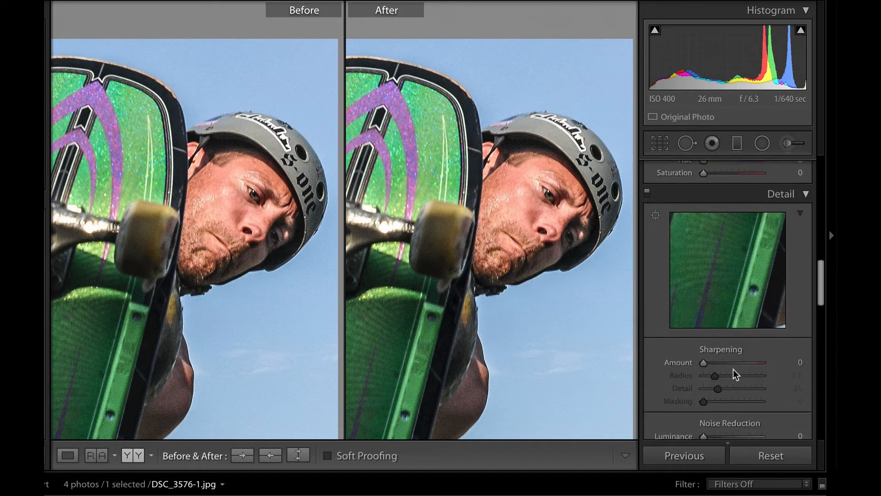
drag(703, 362, 735, 365)
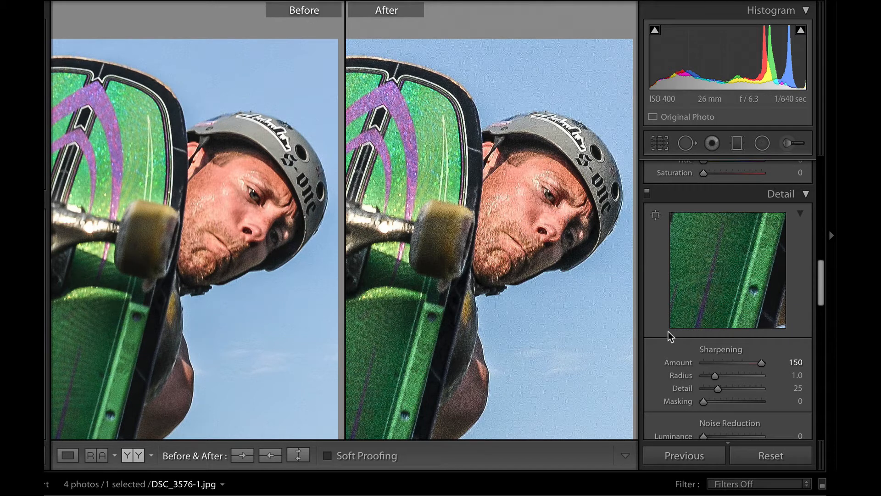
drag(761, 362, 728, 363)
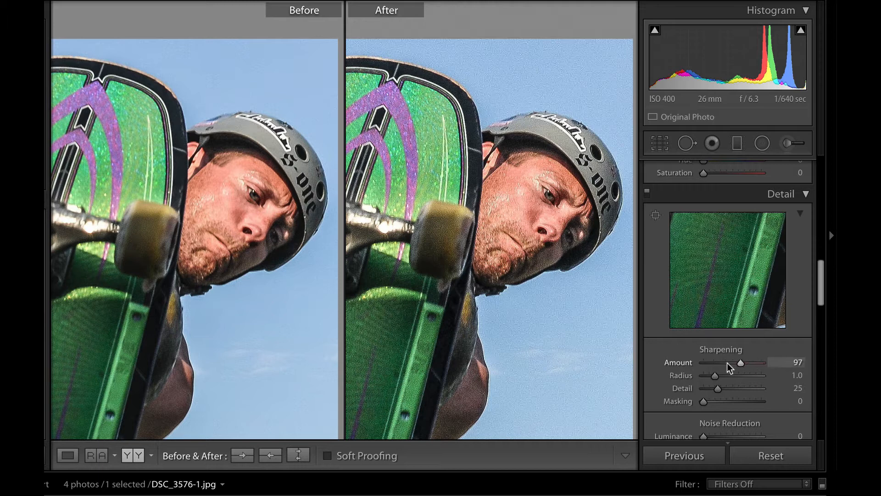
double_click(691, 363)
scroll(707, 266, up, 5)
scroll(707, 261, up, 6)
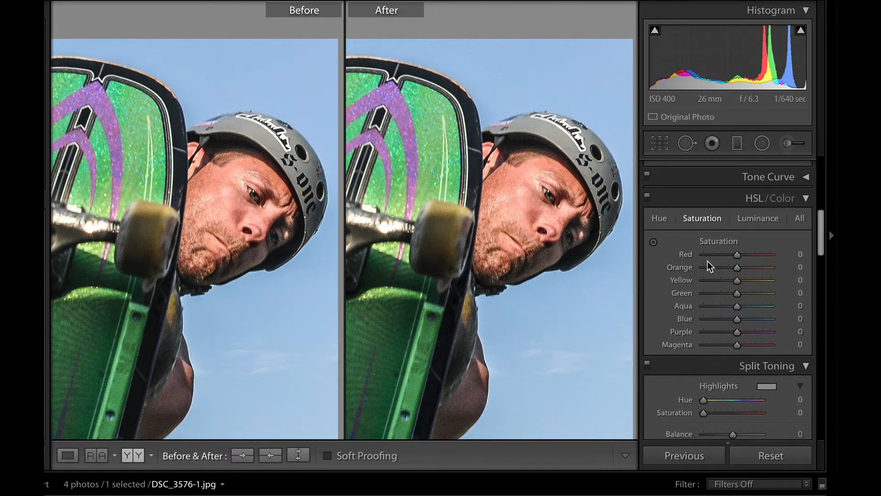
scroll(707, 261, up, 1)
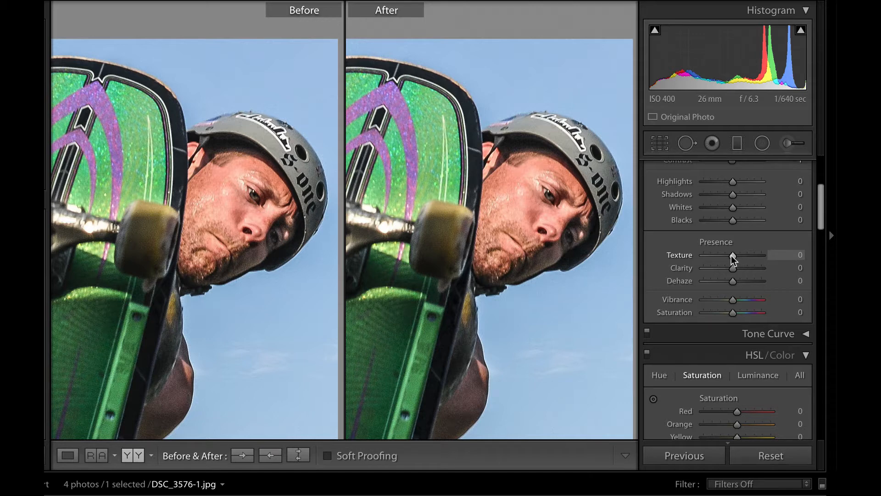
- Raise Texture to +100 and inspect a close-up of the skater's face
drag(731, 256, 766, 254)
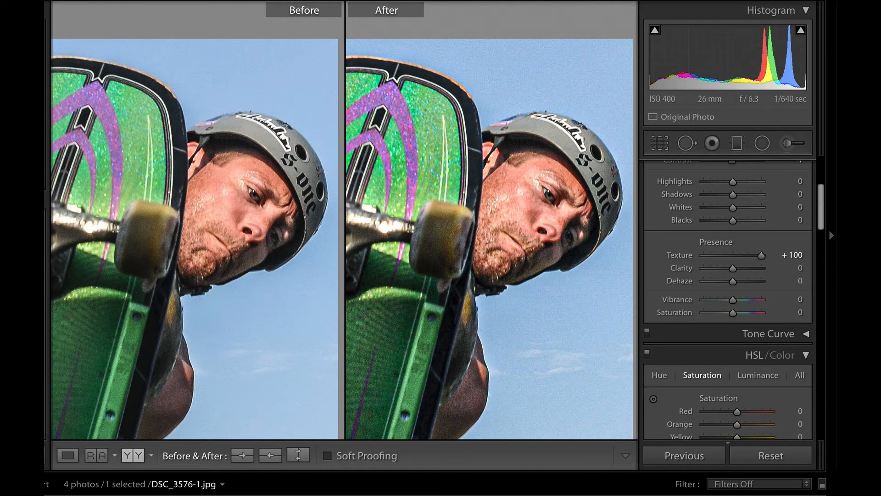
key(z)
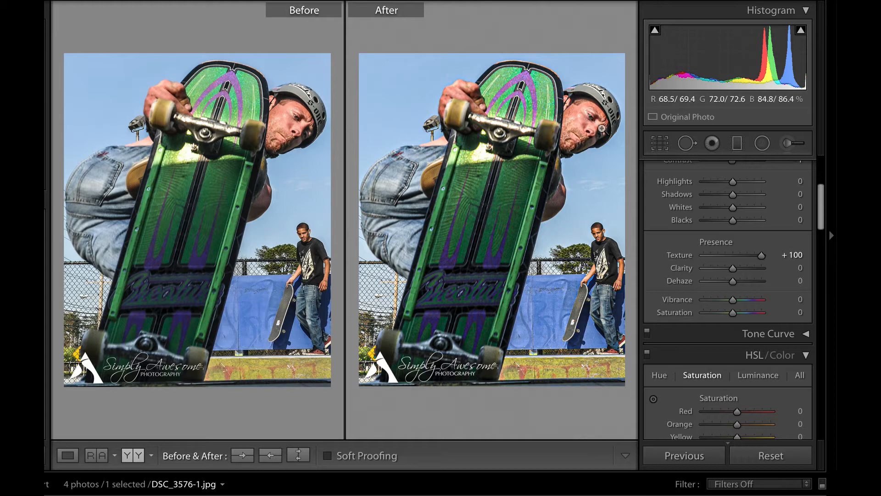
click(607, 127)
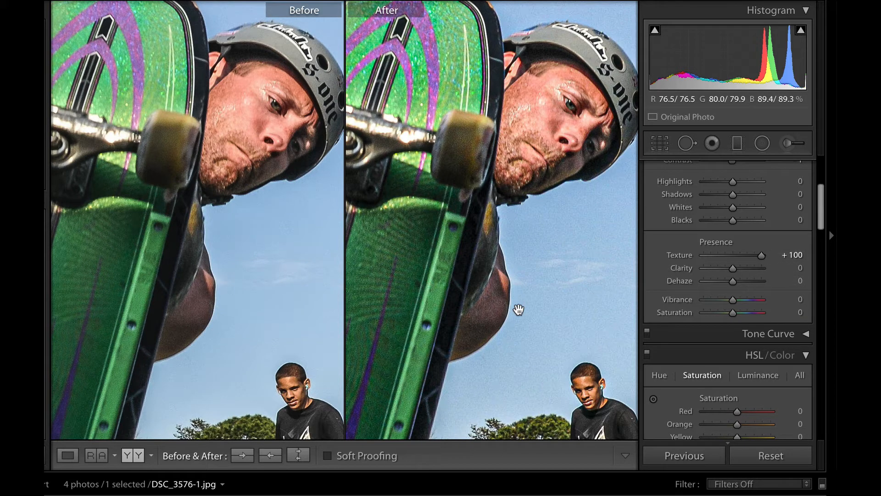
drag(490, 193, 415, 265)
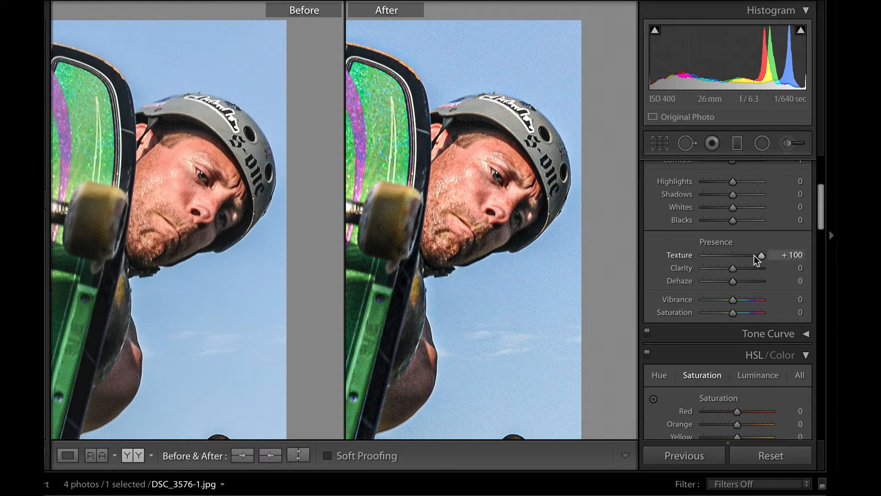
- Set the Texture value back to exactly 0
drag(761, 255, 734, 258)
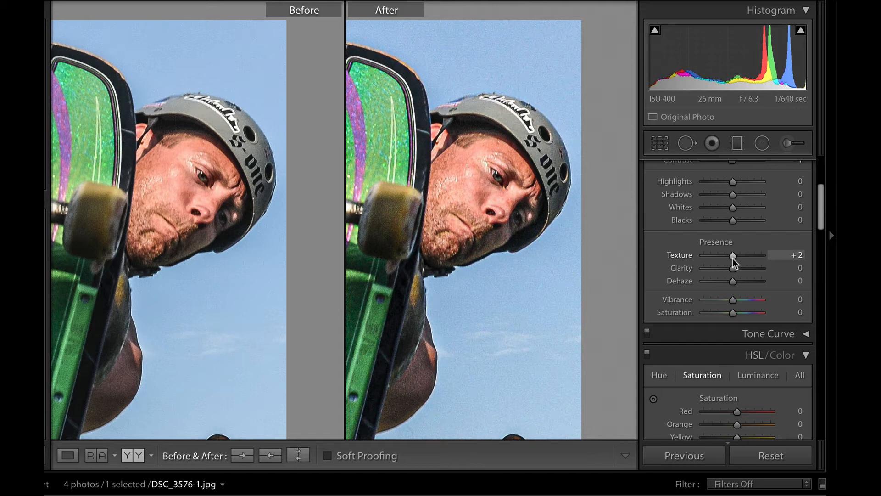
click(798, 256)
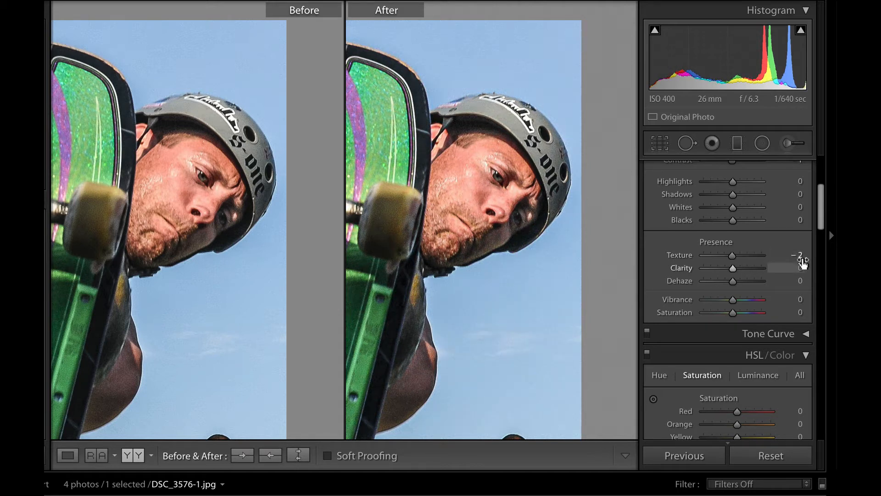
text(0)
key(Return)
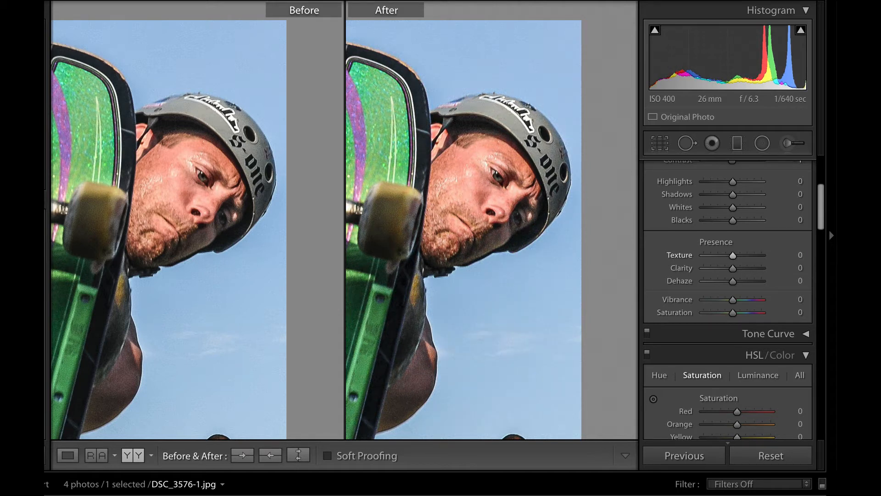
- Start an Adjustment Brush with its Texture effect at 100
click(788, 144)
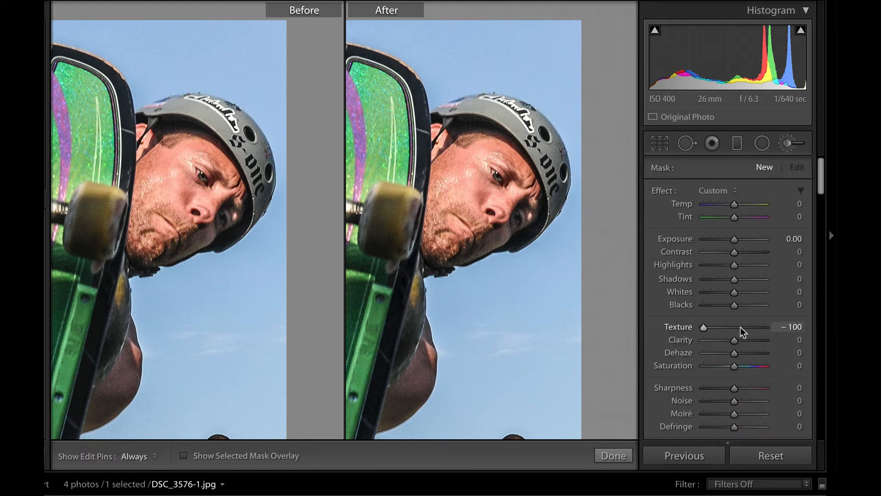
scroll(740, 327, down, 2)
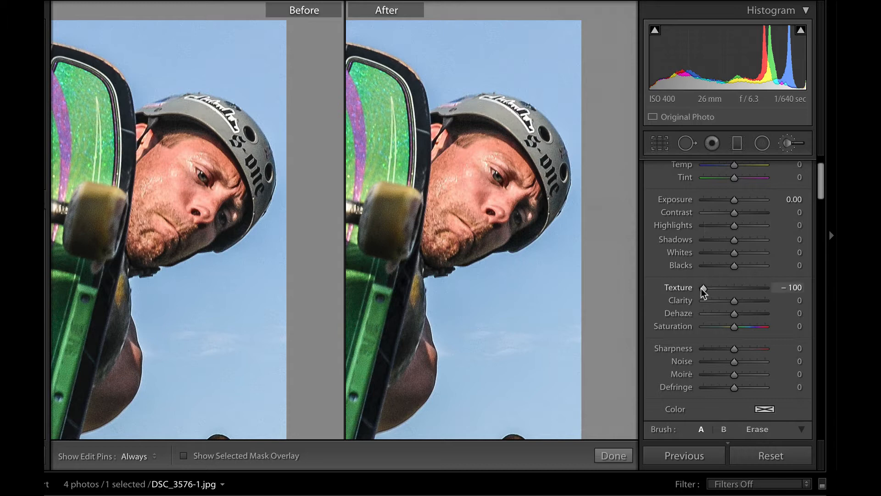
drag(704, 287, 773, 288)
drag(710, 288, 775, 287)
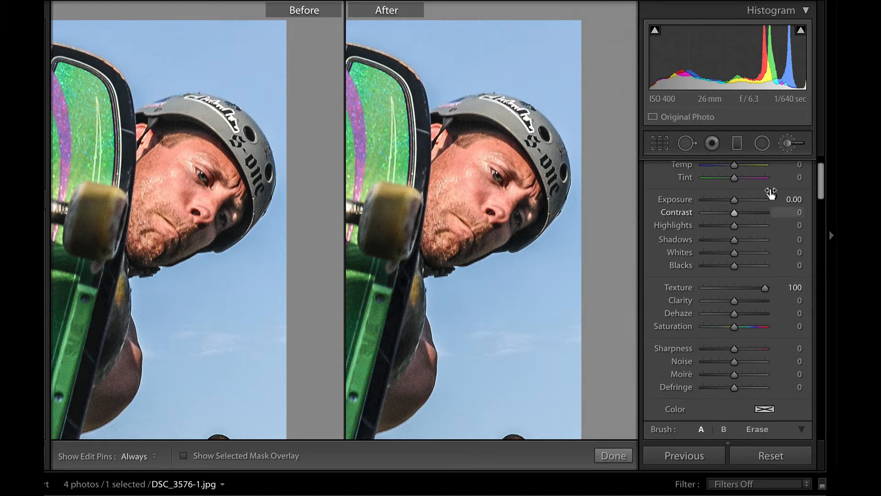
scroll(737, 337, down, 4)
scroll(737, 340, down, 3)
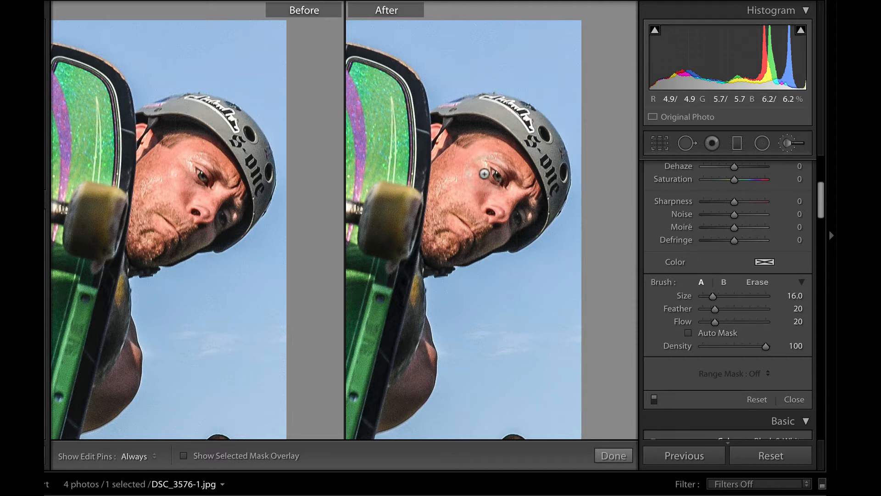
- Paint the brush over the skater's face, covering mouth, nose and eye, with pins hidden
key(h)
mouse_move(503, 164)
mouse_down()
mouse_move(505, 214)
mouse_move(519, 213)
mouse_move(525, 186)
mouse_move(501, 161)
mouse_up()
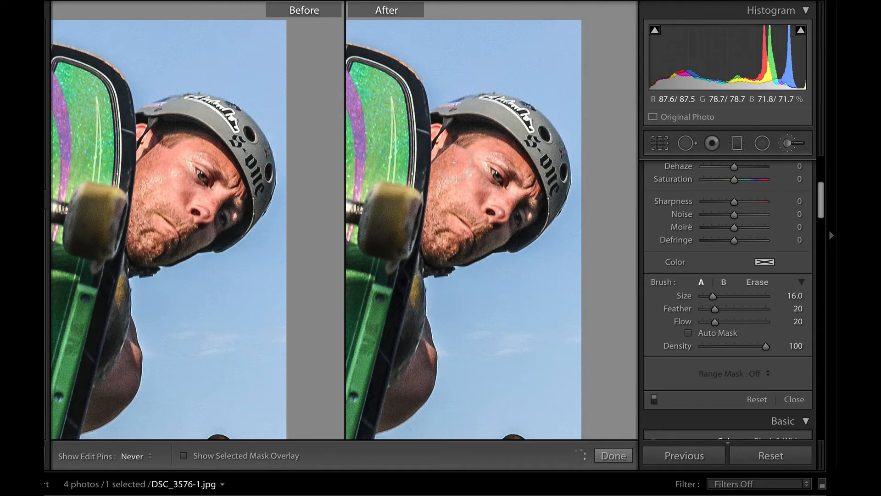
mouse_move(452, 215)
mouse_down()
mouse_move(482, 230)
mouse_move(487, 213)
mouse_move(522, 203)
mouse_move(498, 195)
mouse_move(499, 186)
mouse_move(463, 217)
mouse_move(519, 210)
mouse_up()
scroll(659, 217, up, 3)
scroll(660, 216, up, 2)
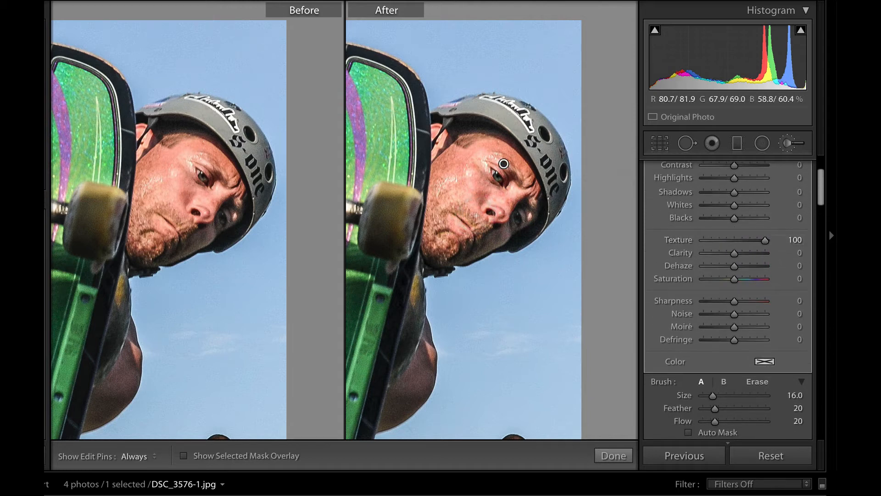
mouse_move(483, 219)
mouse_down()
mouse_move(464, 250)
mouse_move(527, 219)
mouse_move(512, 158)
mouse_move(489, 146)
mouse_move(459, 168)
mouse_move(453, 229)
mouse_move(501, 182)
mouse_move(492, 182)
mouse_move(530, 202)
mouse_move(478, 248)
mouse_move(481, 195)
mouse_up()
- Lower the brushed face adjustment's Texture to -100 and view the whole photo
key(h)
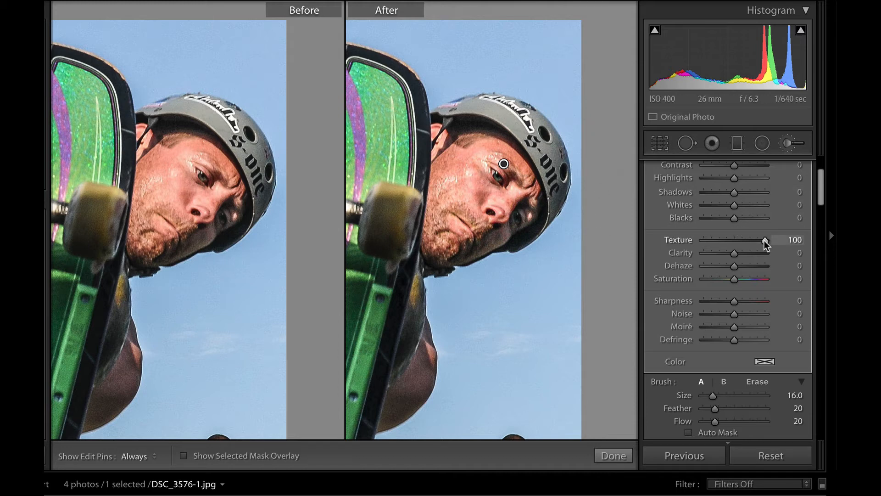
drag(765, 241, 735, 243)
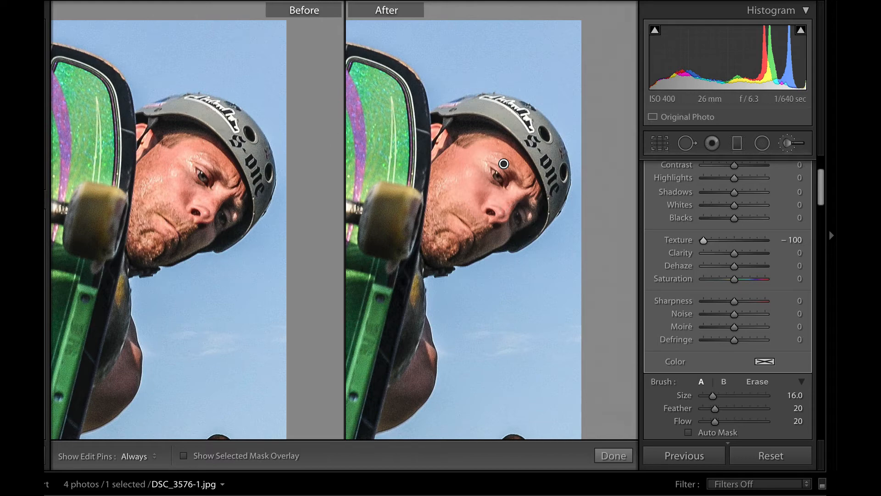
key(z)
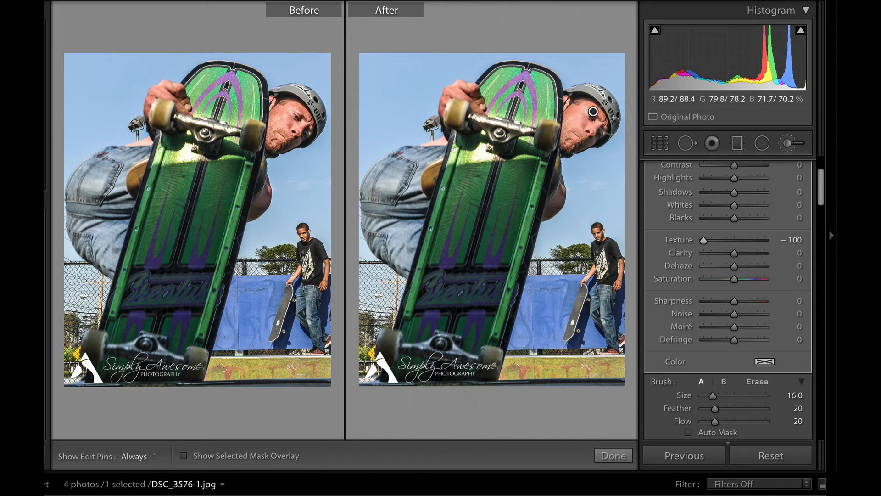
- Set the brush Texture to -100 and zoom in close on the woman's face
mouse_move(703, 240)
mouse_down()
mouse_move(772, 238)
mouse_move(692, 241)
mouse_up()
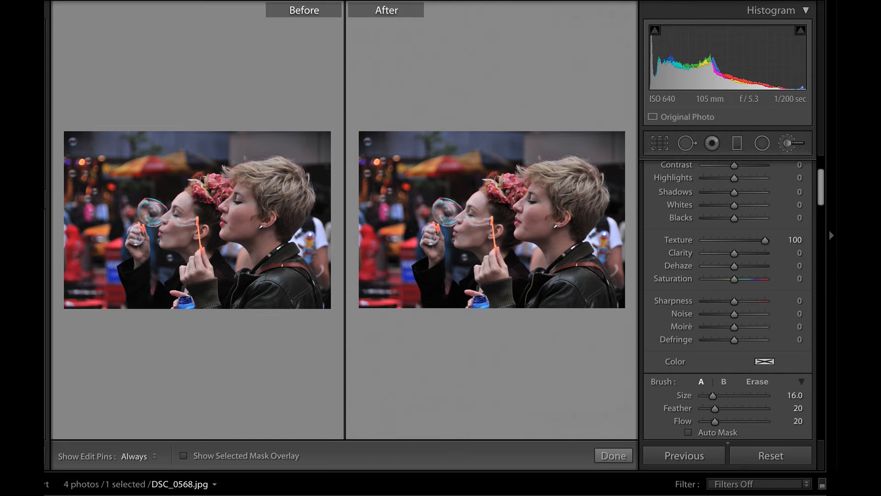
key(z)
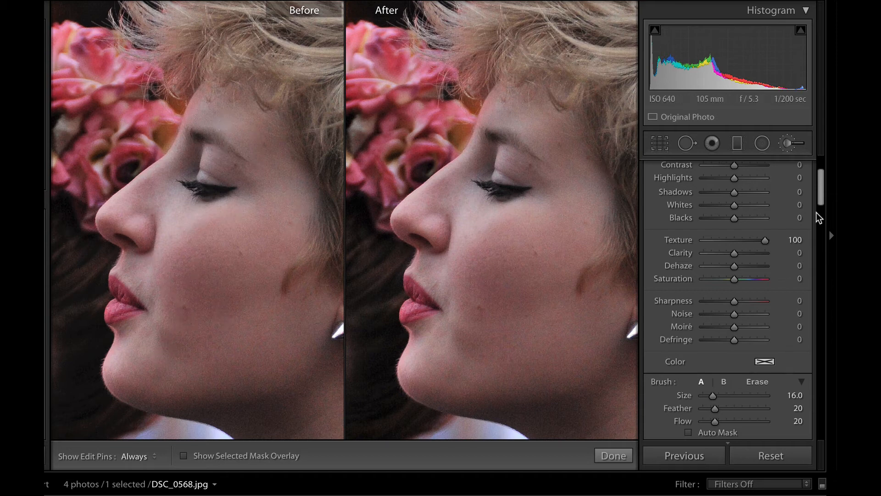
drag(766, 243, 692, 242)
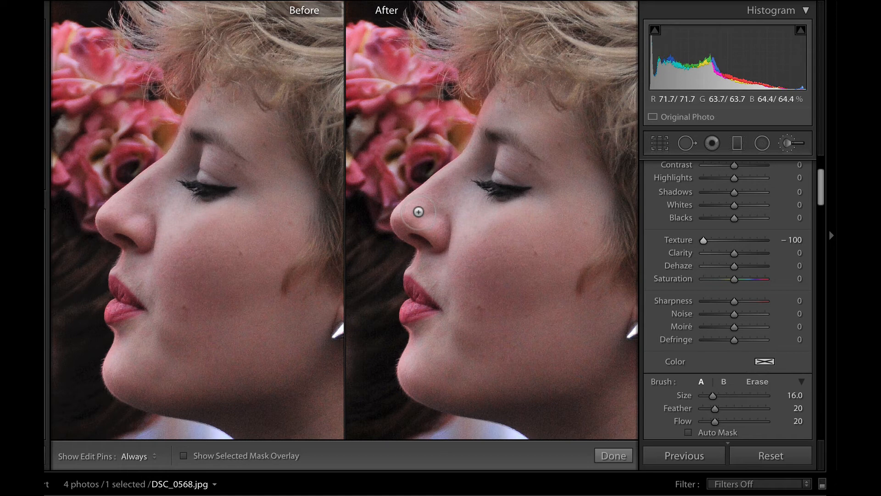
key(h)
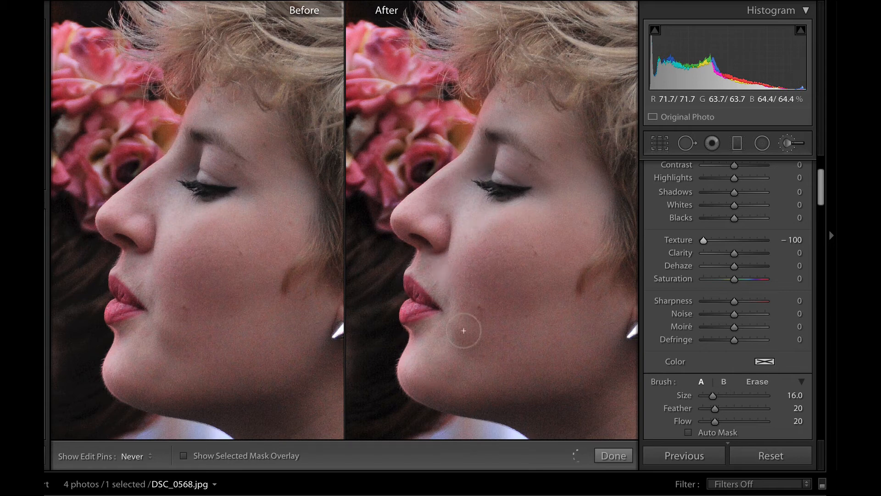
- Paint smoothing over the woman's cheek, jaw, chin, nose, eyelid and under-eye area
mouse_move(464, 331)
mouse_down()
mouse_move(457, 290)
mouse_move(506, 256)
mouse_up()
mouse_move(492, 378)
mouse_down()
mouse_move(453, 343)
mouse_move(460, 340)
mouse_move(438, 371)
mouse_move(452, 386)
mouse_move(561, 414)
mouse_move(548, 416)
mouse_move(575, 409)
mouse_move(597, 364)
mouse_move(621, 416)
mouse_move(621, 359)
mouse_move(630, 420)
mouse_move(617, 365)
mouse_move(597, 423)
mouse_move(567, 424)
mouse_move(518, 392)
mouse_move(544, 385)
mouse_move(473, 372)
mouse_move(546, 348)
mouse_move(465, 347)
mouse_move(448, 251)
mouse_move(434, 252)
mouse_move(434, 267)
mouse_move(429, 226)
mouse_up()
mouse_move(501, 144)
mouse_down()
mouse_move(523, 120)
mouse_move(597, 202)
mouse_move(584, 179)
mouse_move(524, 163)
mouse_move(494, 190)
mouse_move(485, 162)
mouse_move(505, 211)
mouse_move(569, 294)
mouse_up()
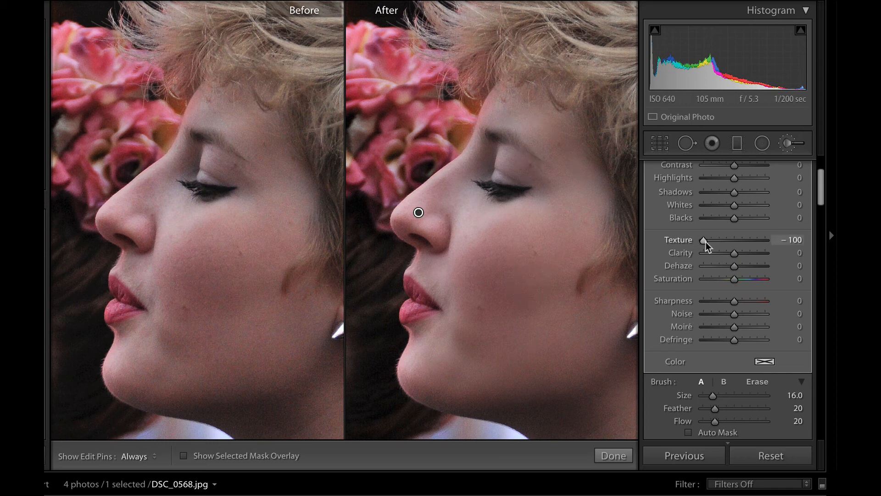
- Compare a higher painted Texture, restore -100, and move on to the red truck photo
drag(706, 242, 753, 238)
drag(776, 243, 703, 242)
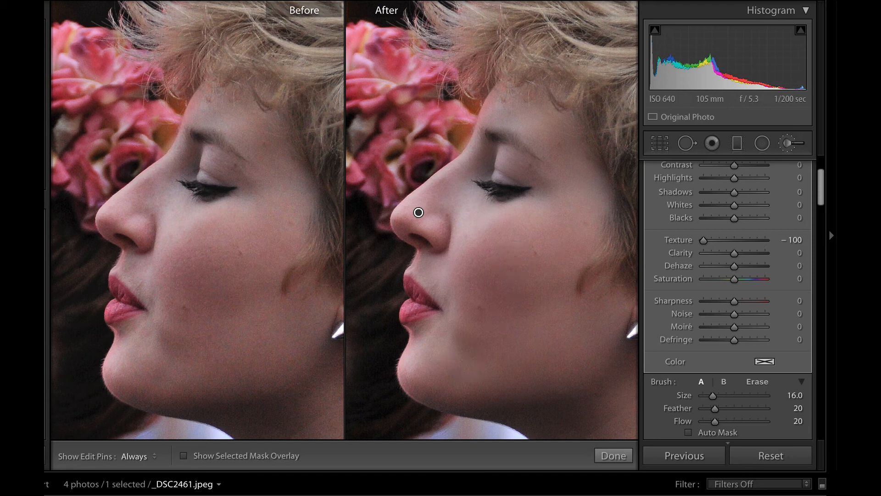
key(Right)
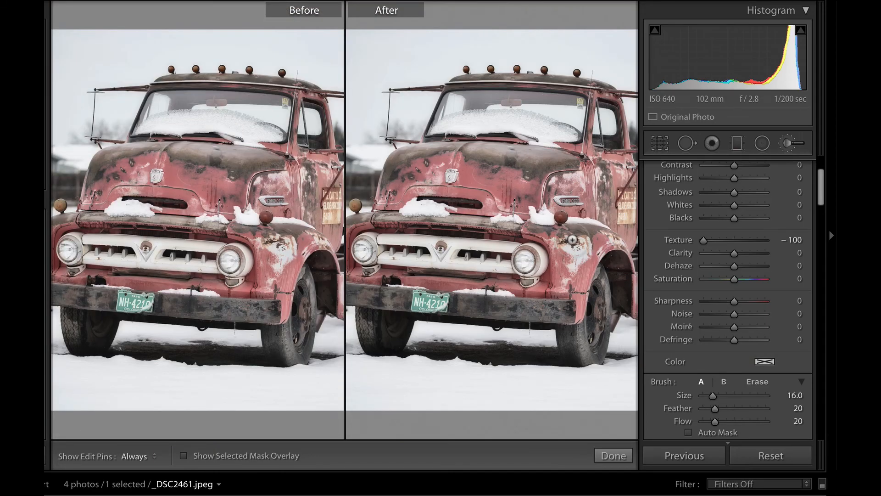
- Set the red truck photo's global Texture to +100, then bring up the Graduated Filter settings
click(788, 142)
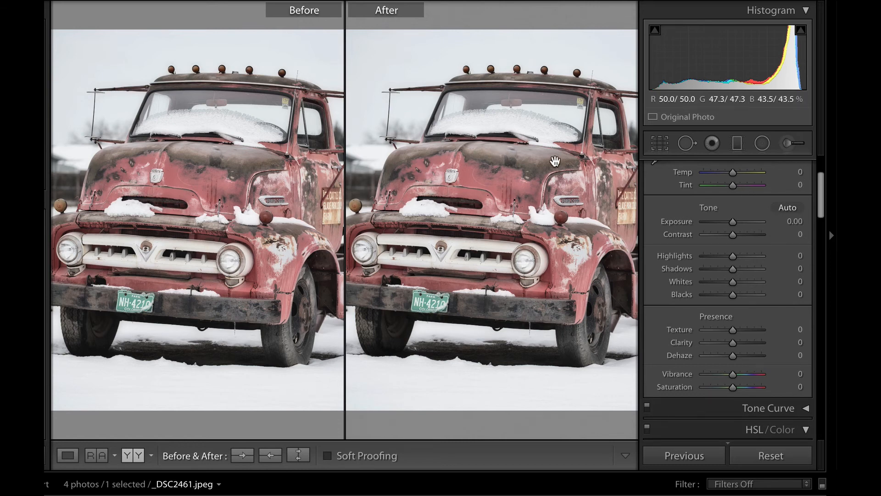
scroll(705, 341, down, 2)
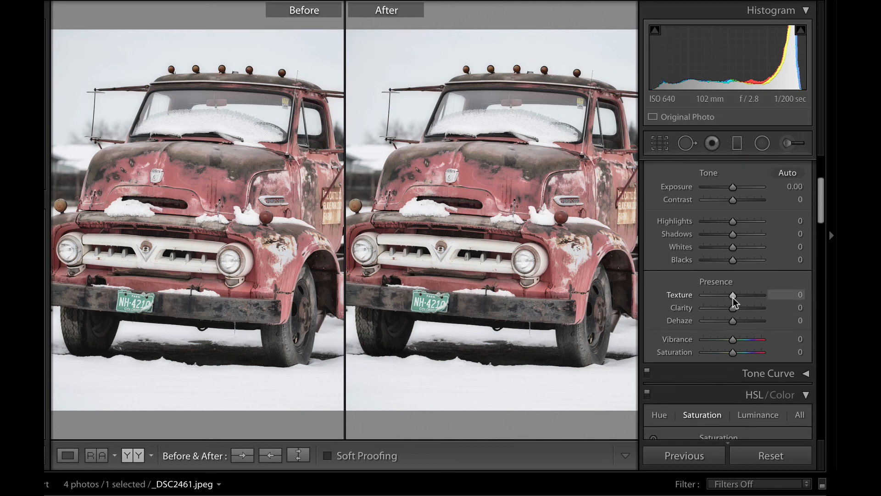
drag(734, 296, 787, 295)
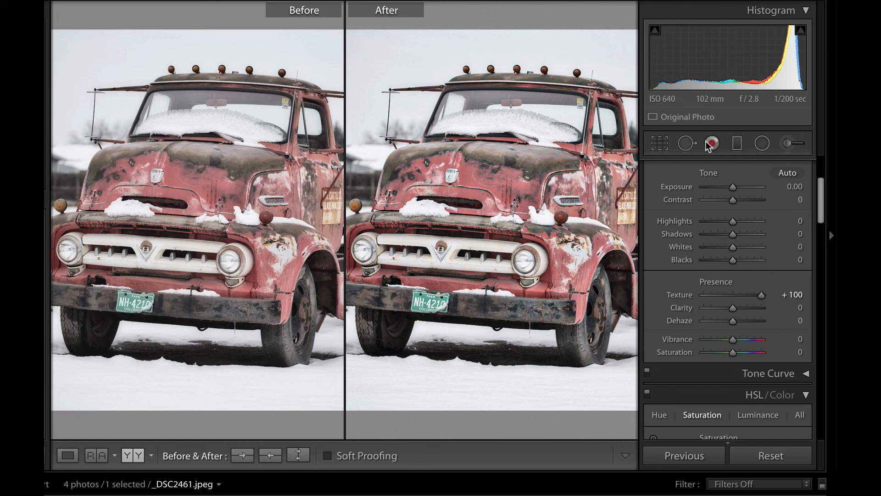
click(738, 144)
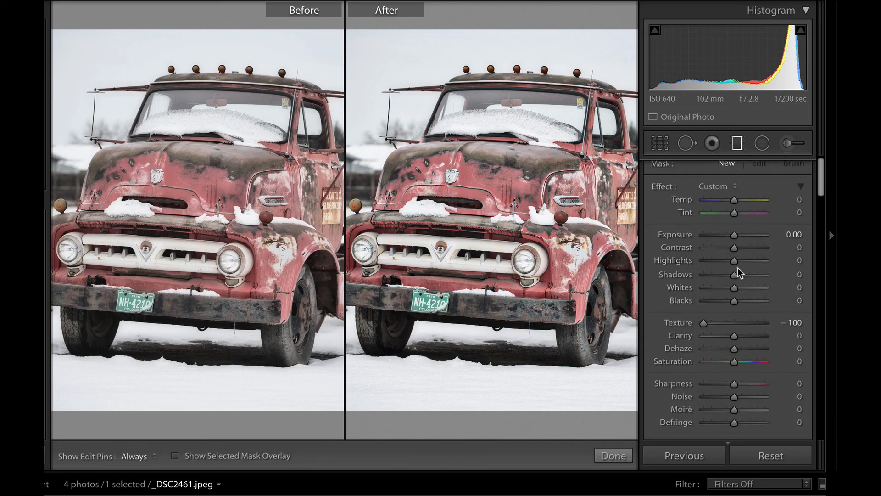
scroll(737, 268, down, 3)
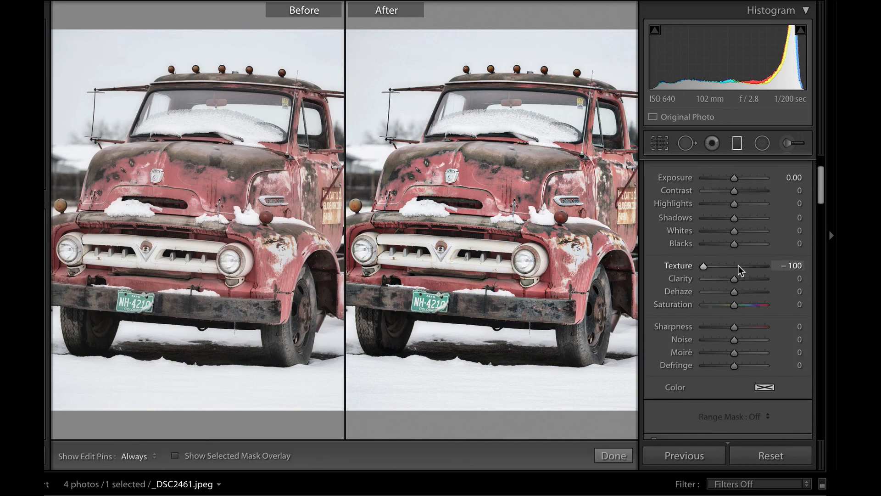